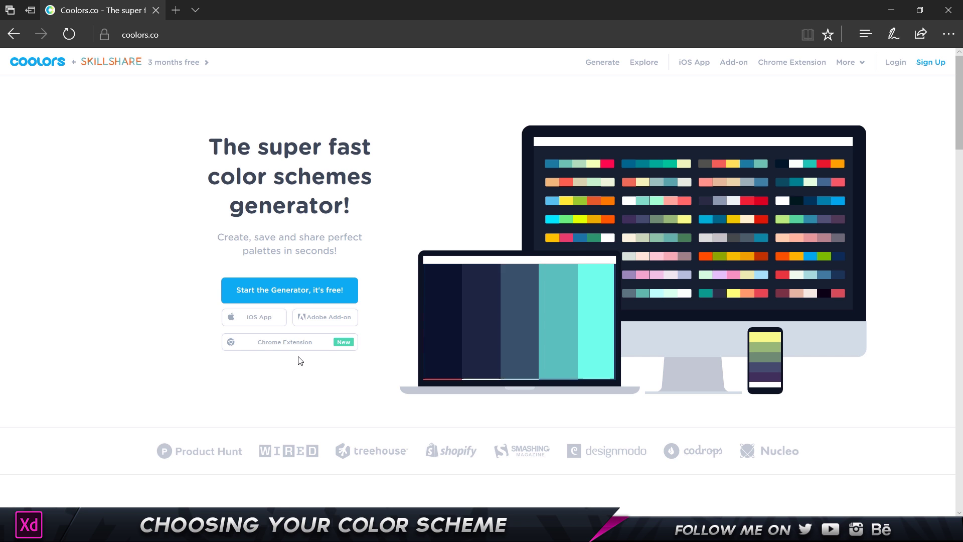
Start the generator and regenerate until the palette is #273043, #9197AE, #EFF6EE, #F02D3A, #DD0426.
click(290, 293)
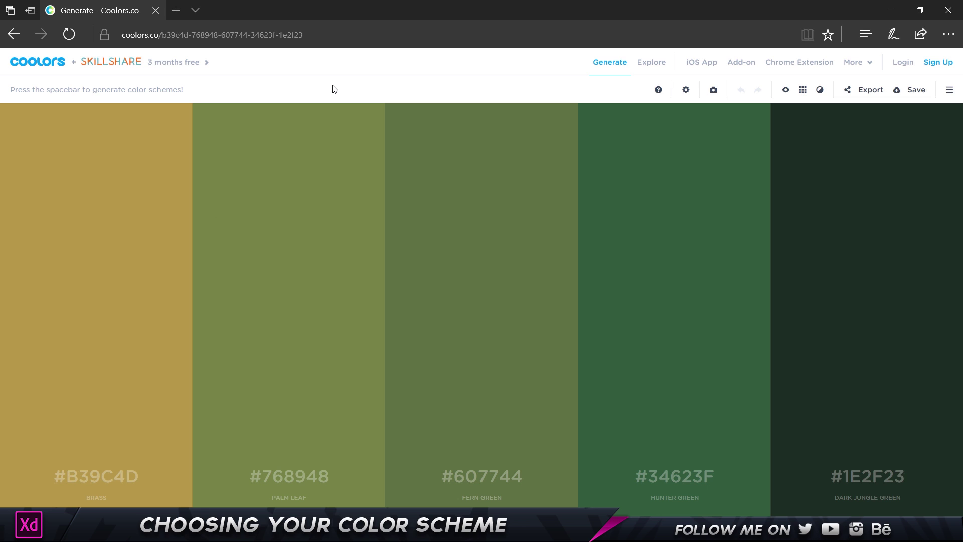
key(space)
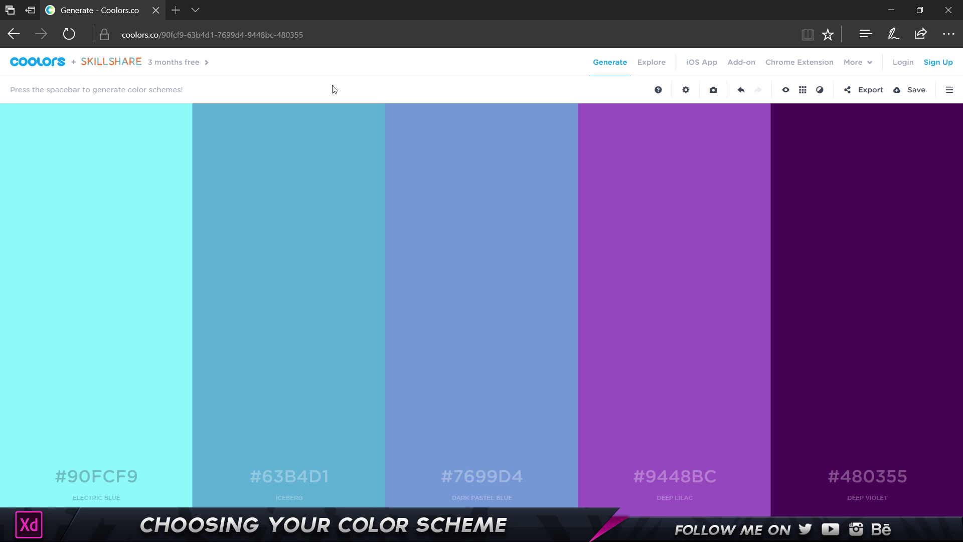
key(space)
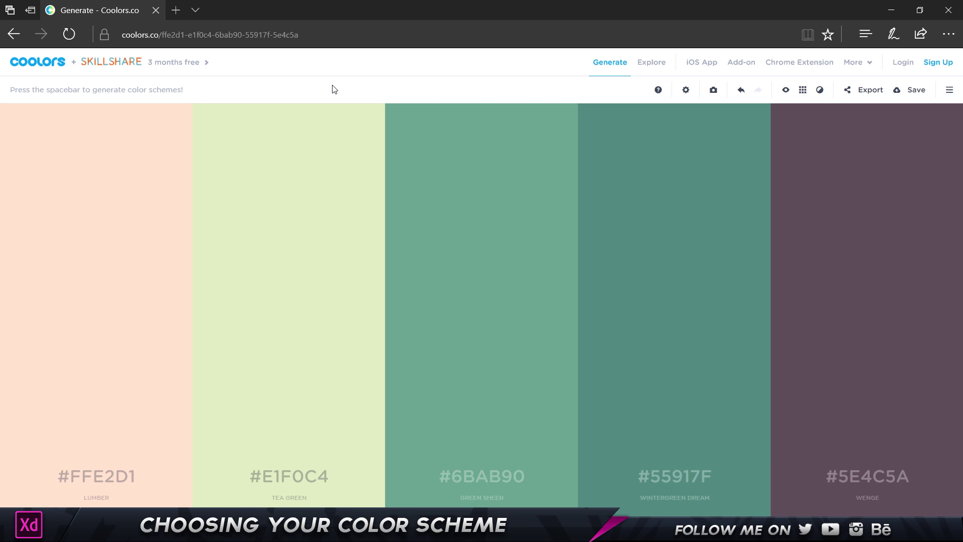
key(space)
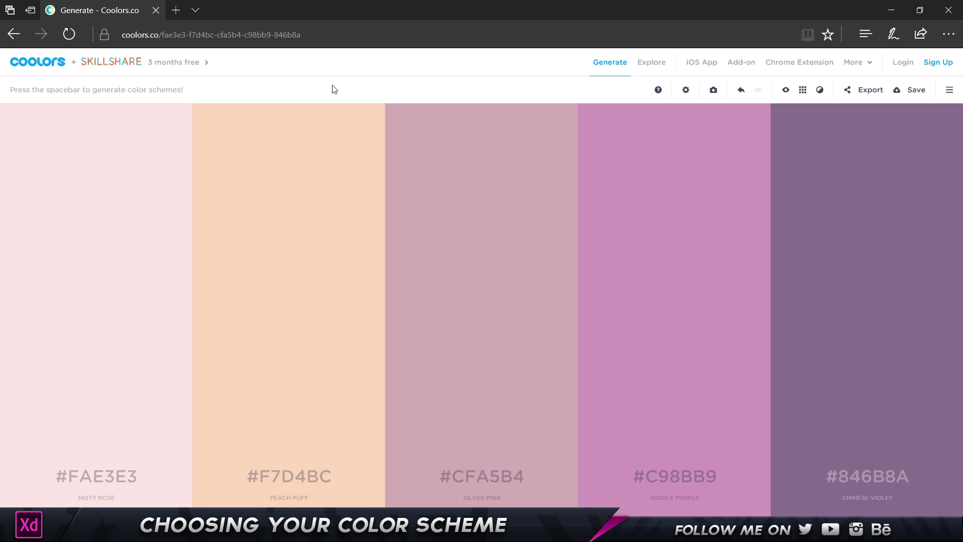
key(space)
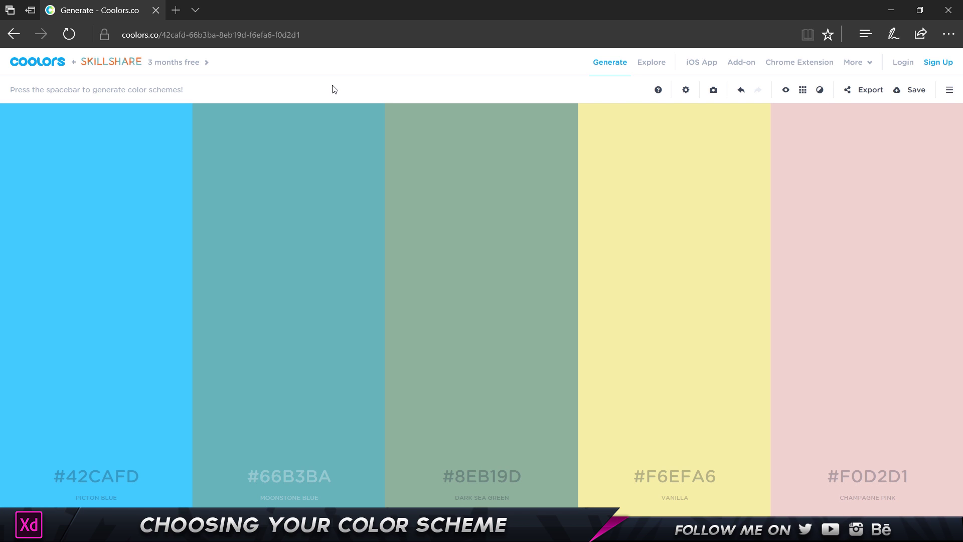
key(space)
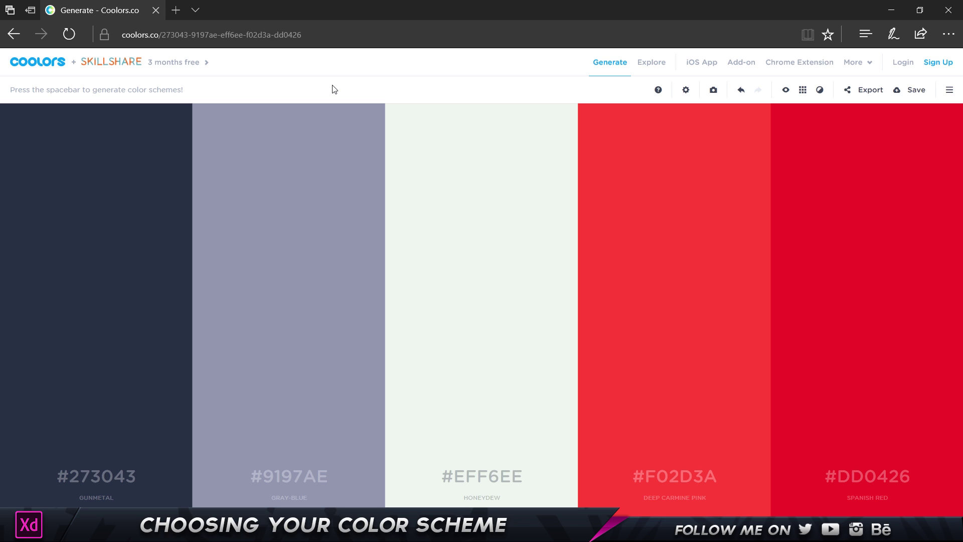
Replace Gray-Blue with its darker Charleston Green shade and move that column to fourth place.
mouse_move(315, 138)
click(290, 316)
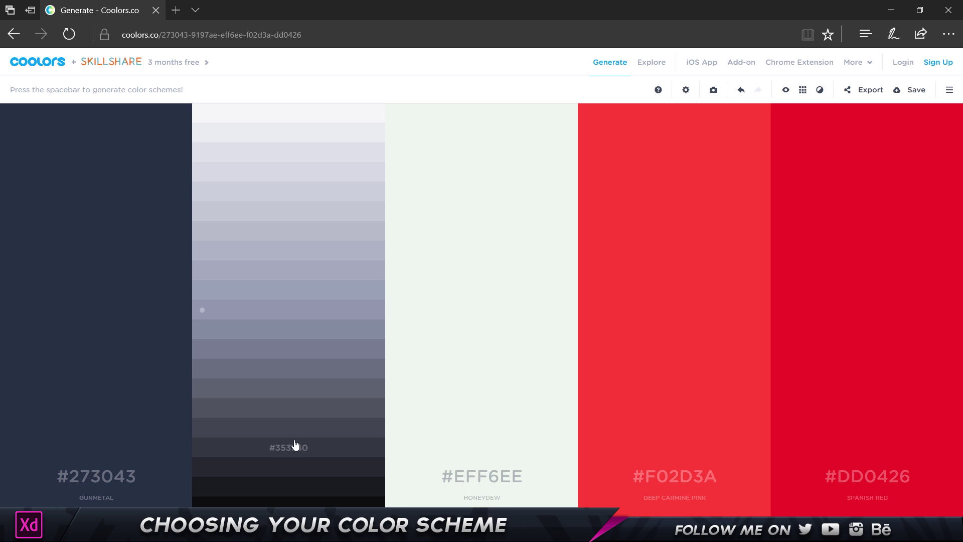
click(301, 468)
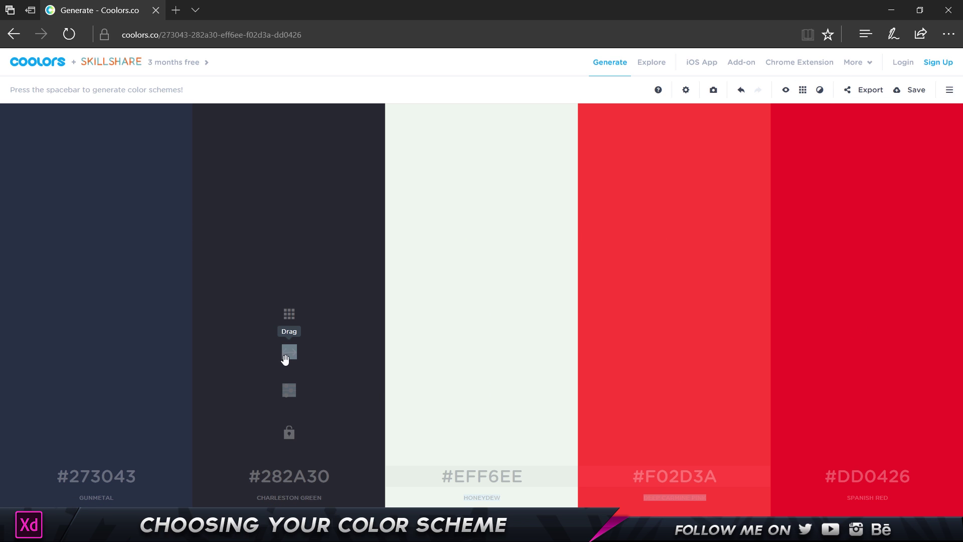
drag(288, 355, 661, 363)
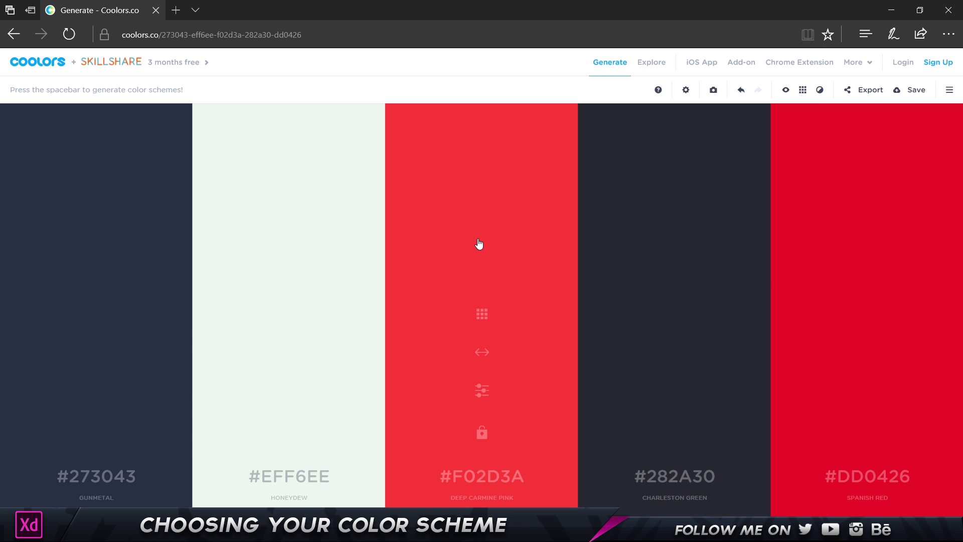
Lock Deep Carmine Pink (#F02D3A) and regenerate the other four colours several times.
click(482, 432)
key(space)
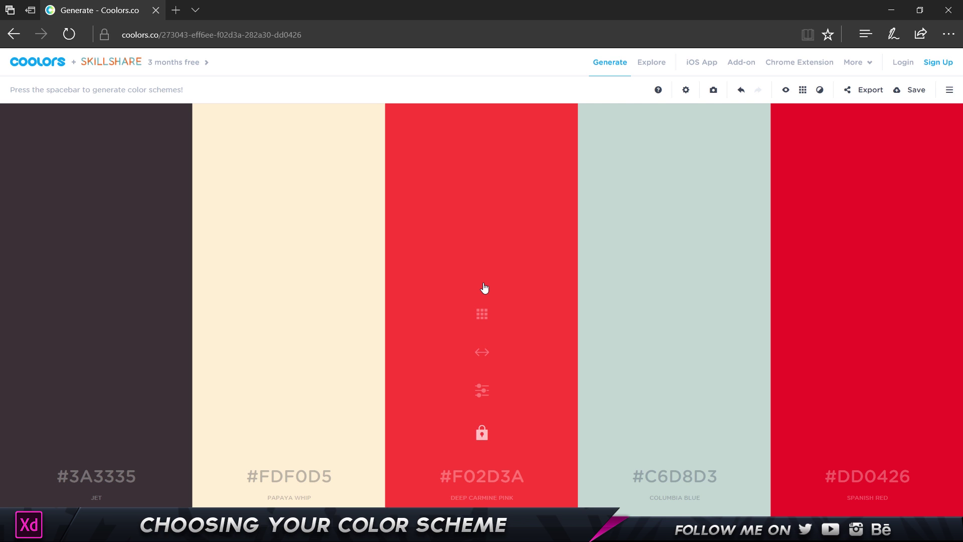
key(space)
key(space)
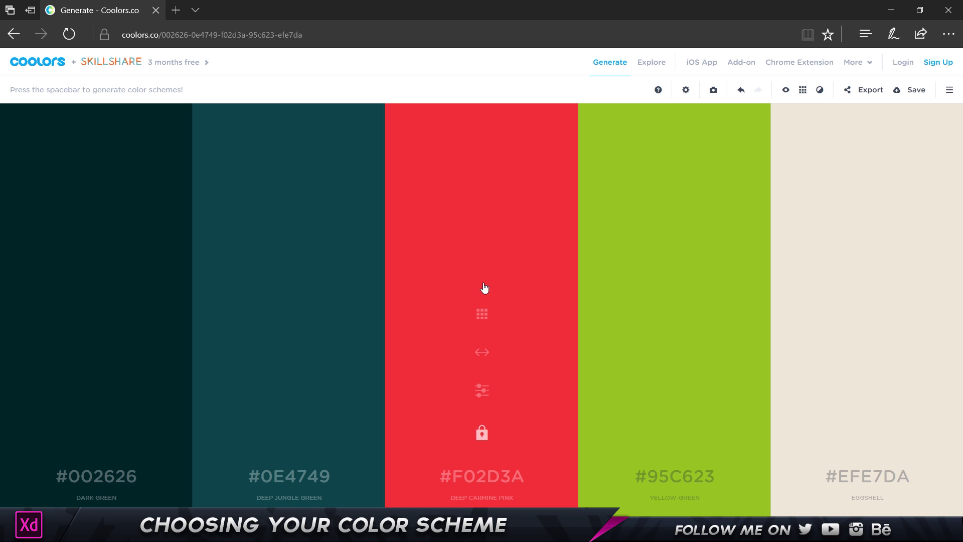
key(space)
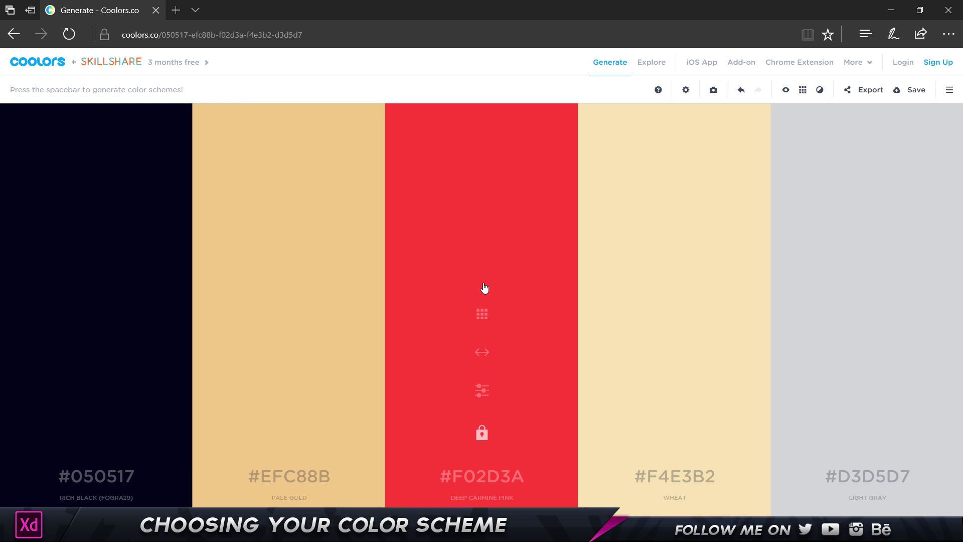
key(space)
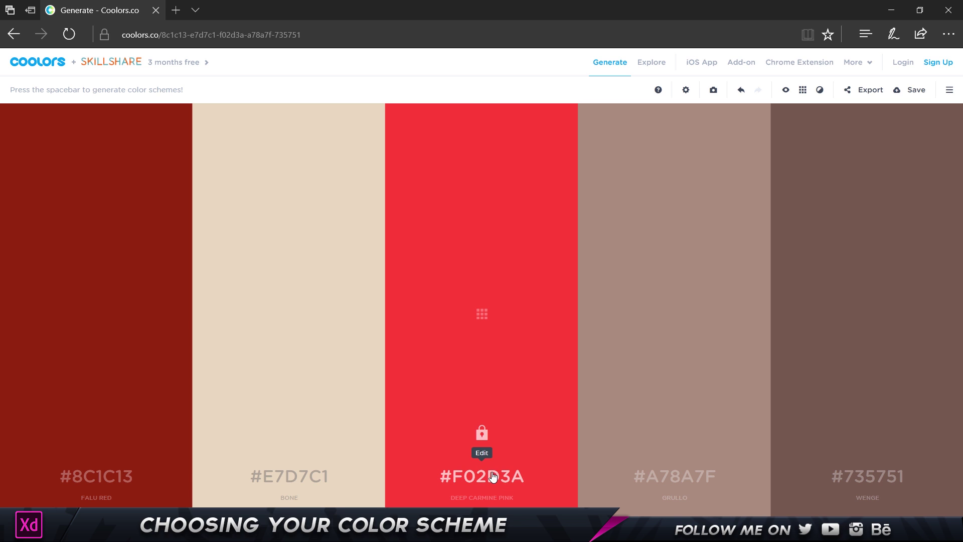
Try typing new hex values for the middle colour, then cancel to keep #F02D3A.
click(500, 478)
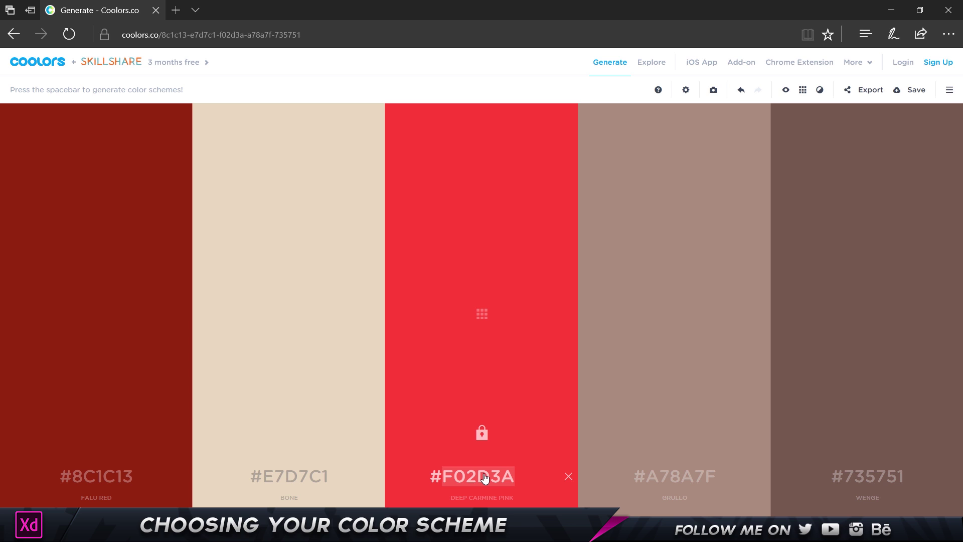
text(FFFFFF)
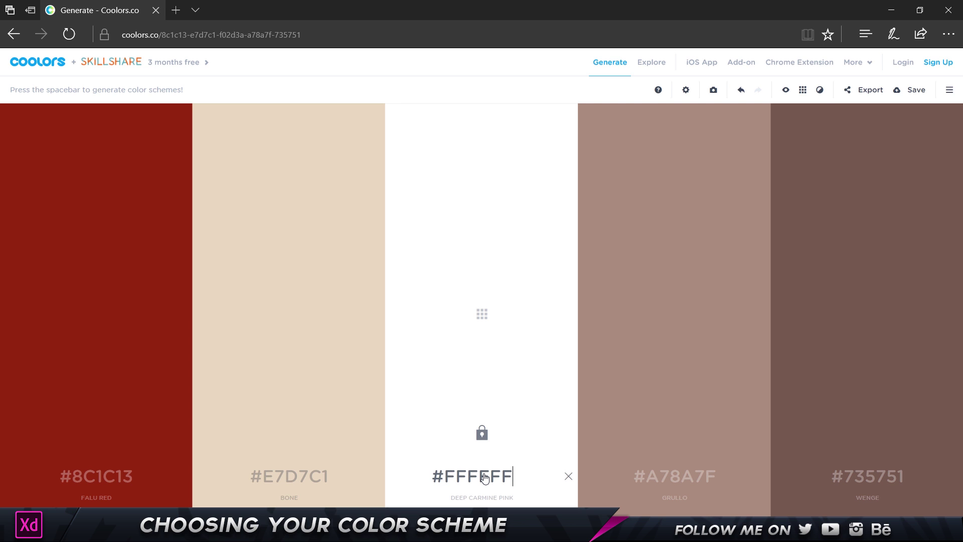
key(BackSpace)
key(BackSpace)
key(BackSpace)
key(BackSpace)
key(BackSpace)
key(BackSpace)
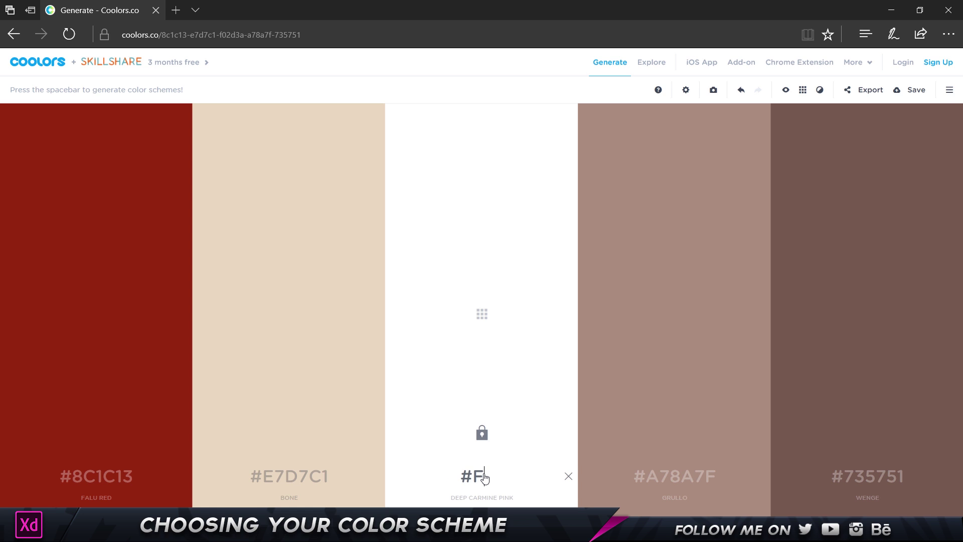
text(000)
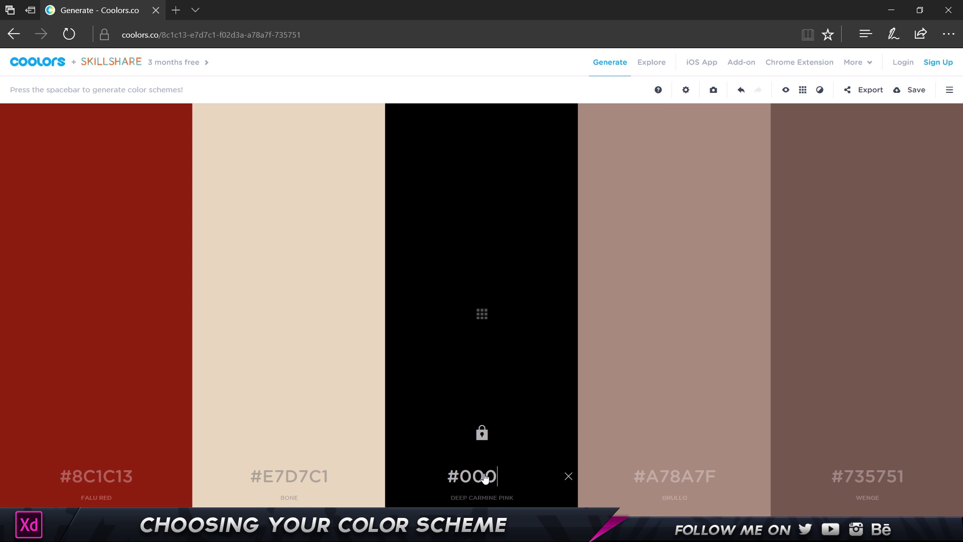
text(00)
key(Escape)
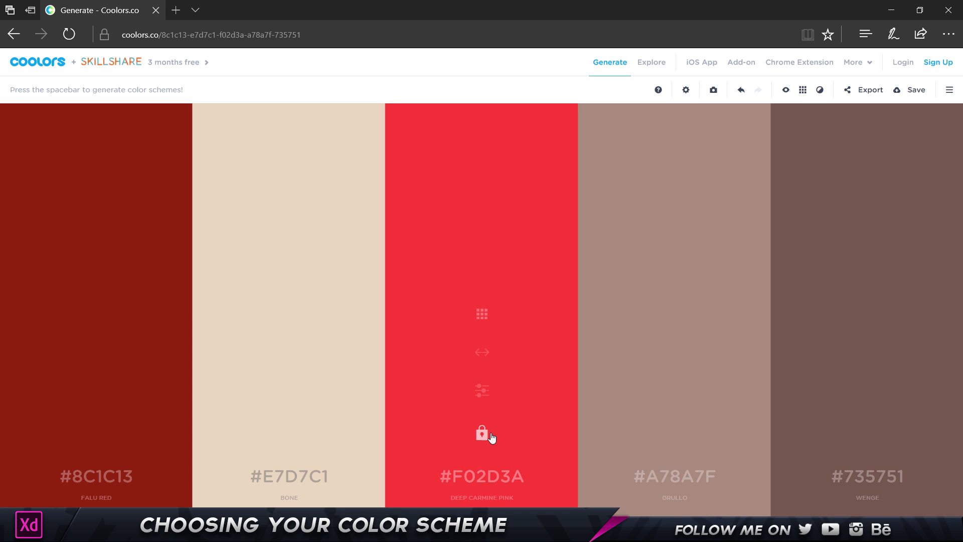
Set the middle colour's saturation to 90 for brighter red #EF1726, then go to Explore.
click(483, 390)
drag(520, 323, 448, 321)
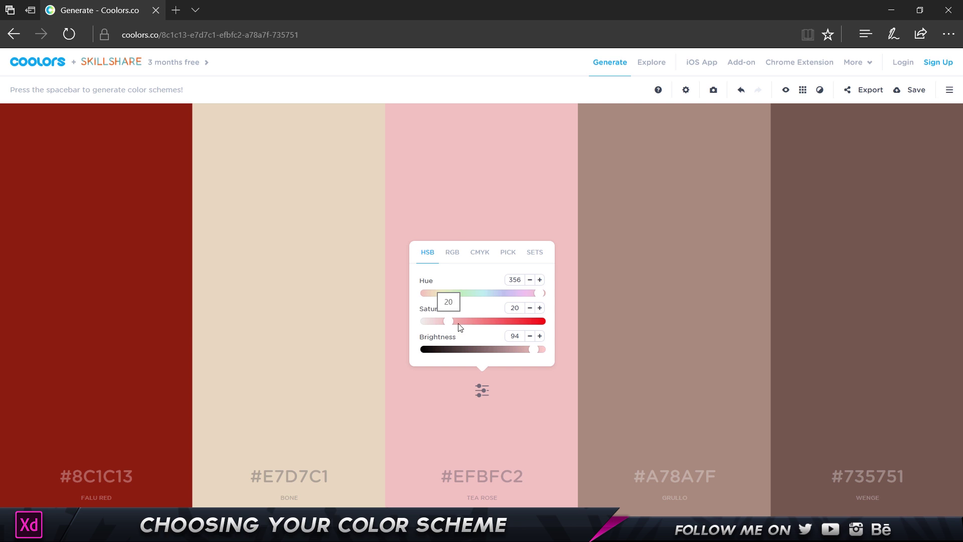
click(528, 322)
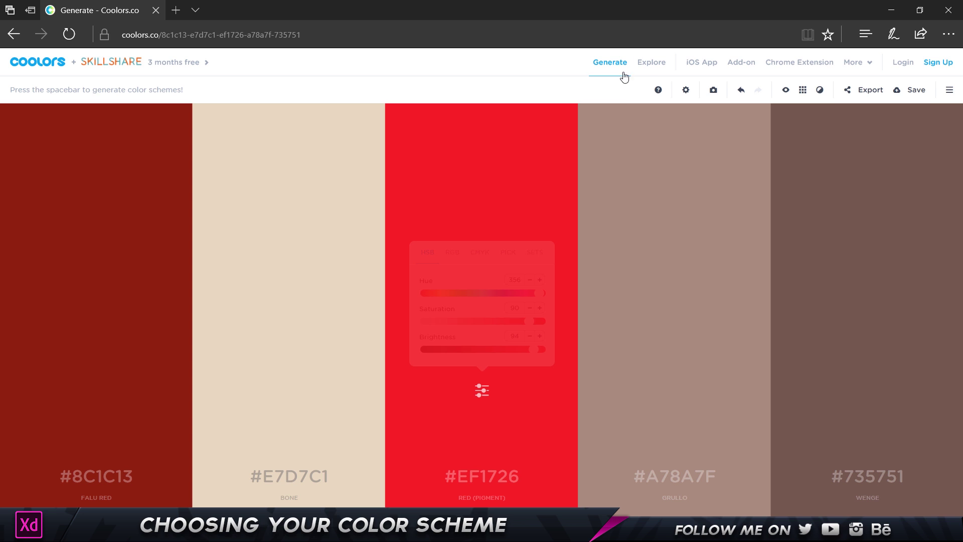
click(651, 63)
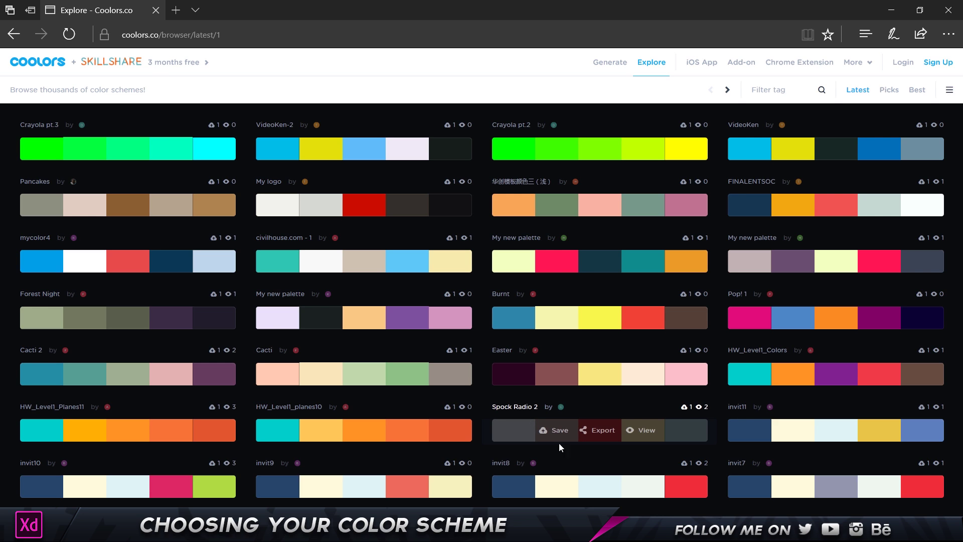
Open Spock Radio 2 in the generator, then try saving the Easter palette, prompting sign-in.
click(637, 435)
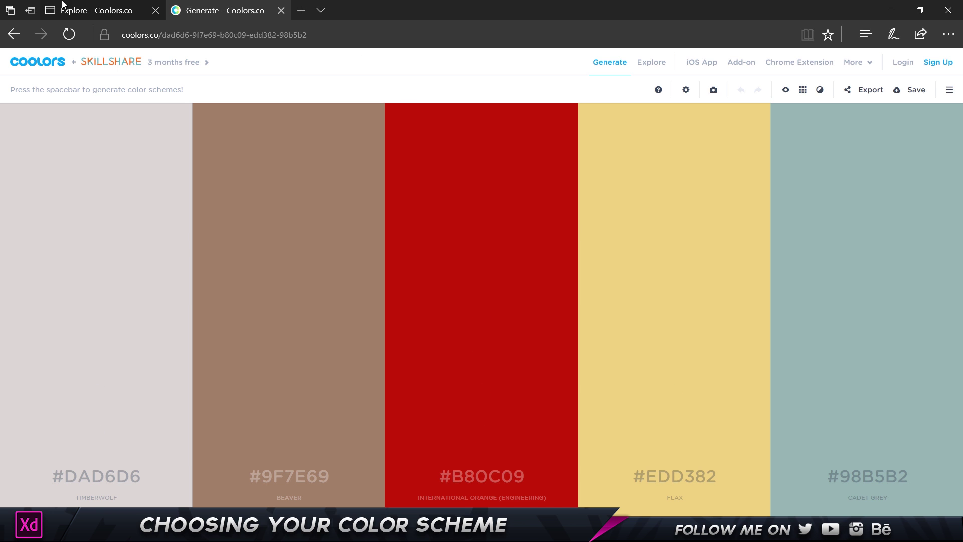
click(95, 10)
click(557, 374)
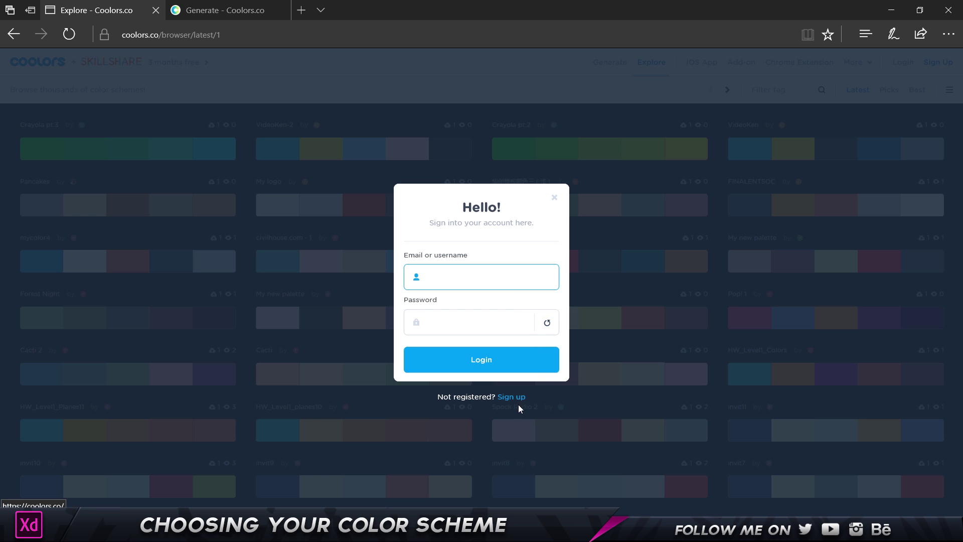
Dismiss the sign-in prompt and export Spock Radio 2 as a PDF.
click(554, 197)
mouse_move(595, 386)
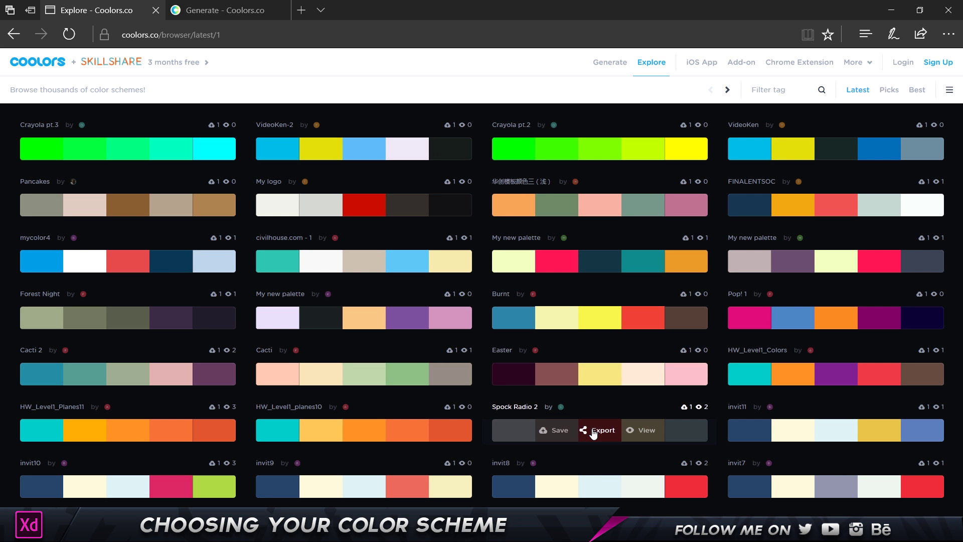
click(596, 431)
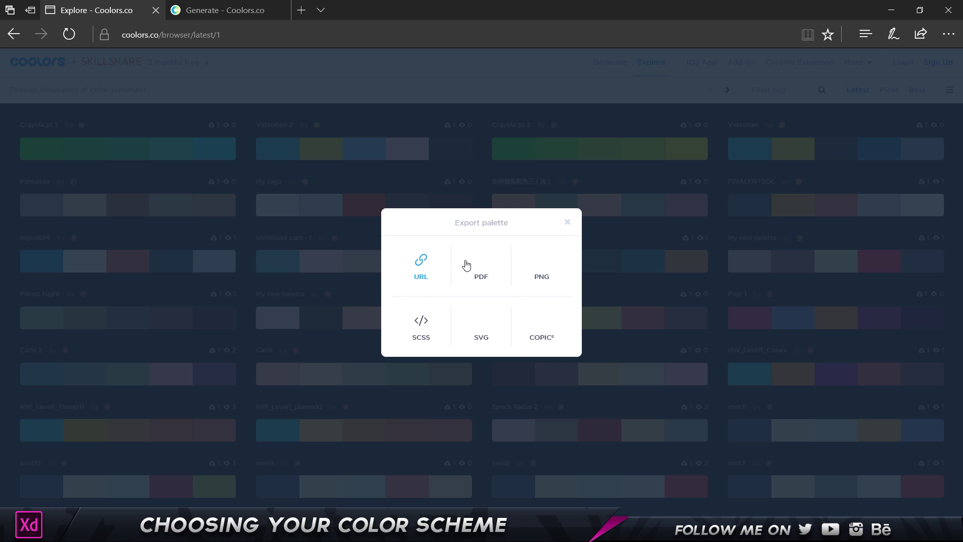
click(481, 264)
Return to the palette browser and export Spock Radio 2 as a PNG image.
click(230, 10)
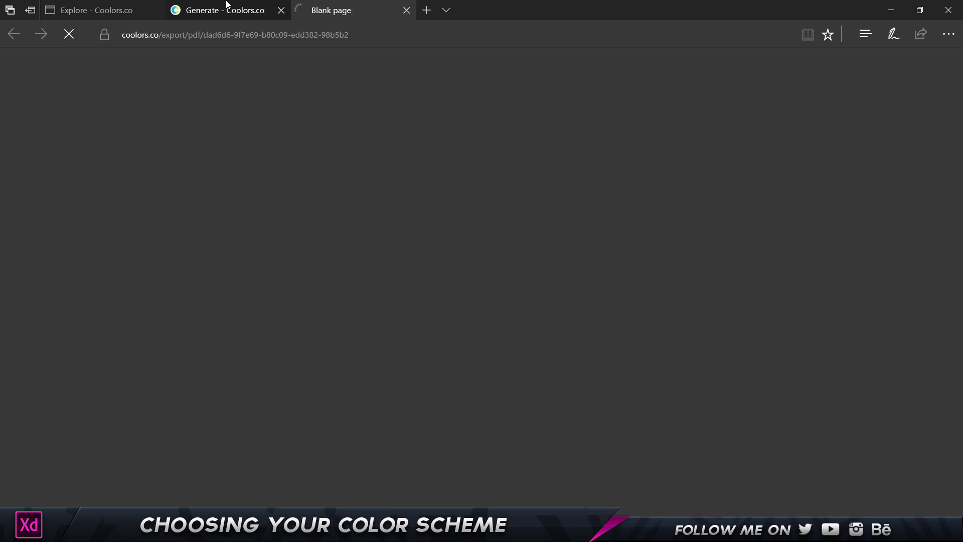
click(370, 4)
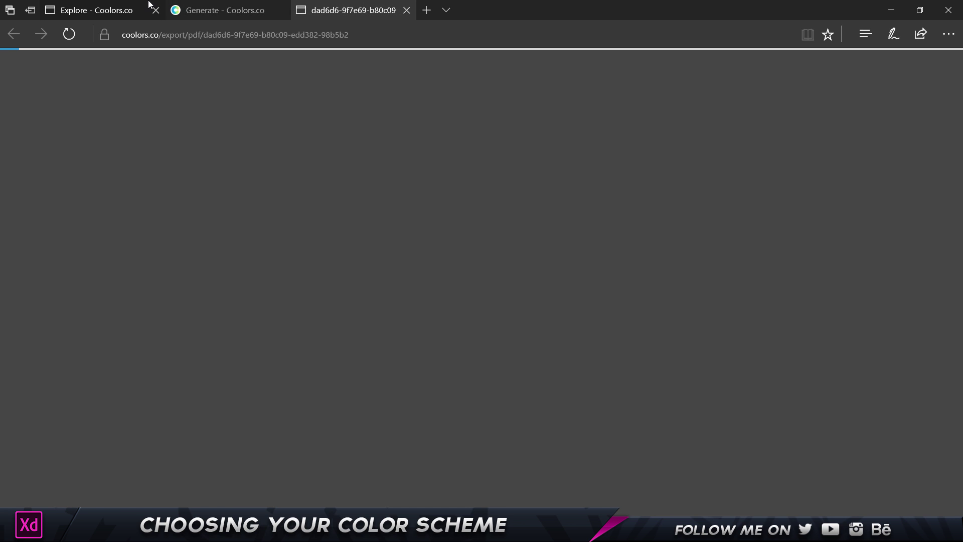
click(139, 5)
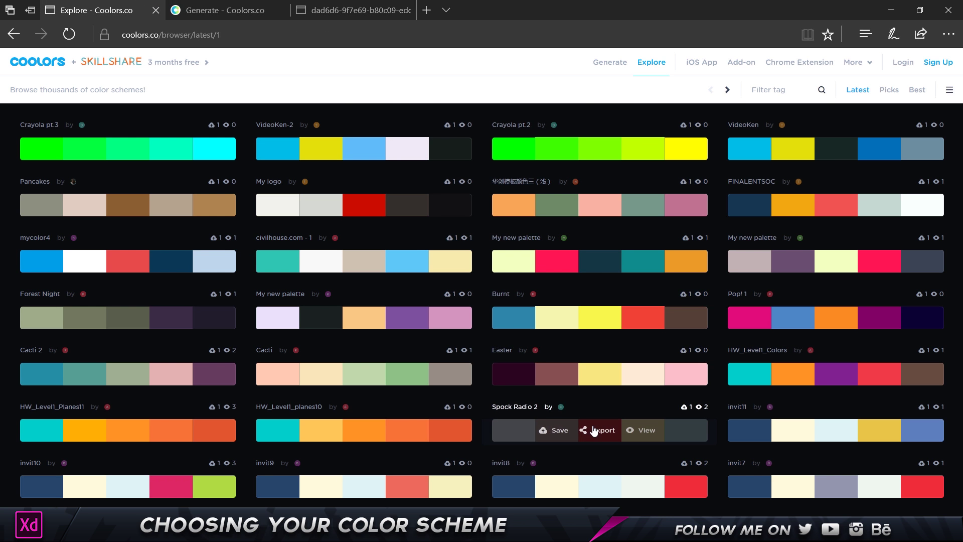
click(597, 431)
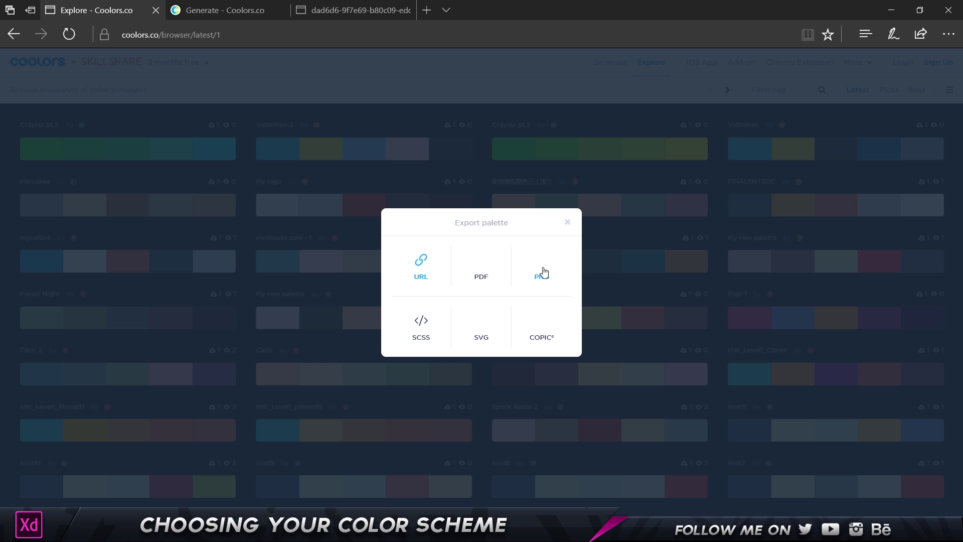
click(543, 274)
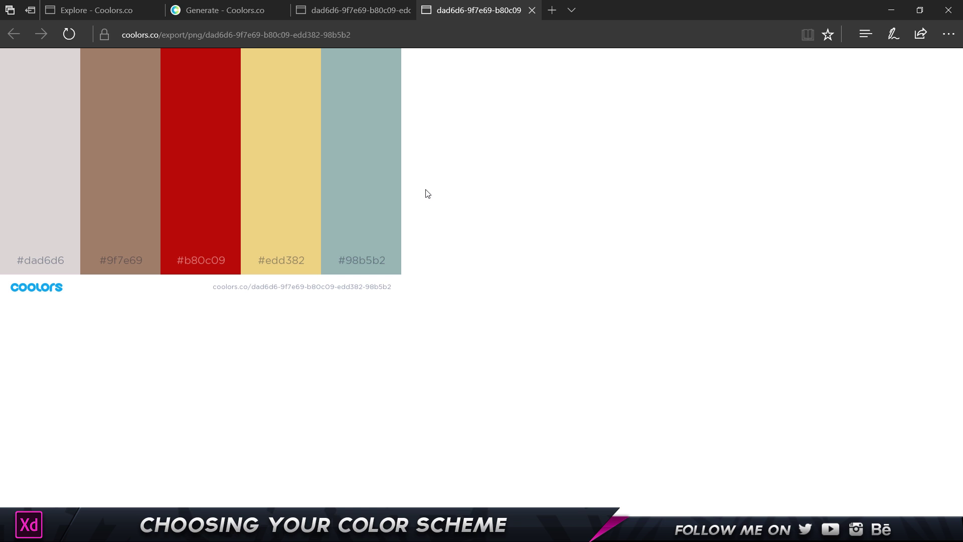
Save the Spock Radio 2 PNG to disk, check the PDF's colour values, then return to Export.
right_click(261, 144)
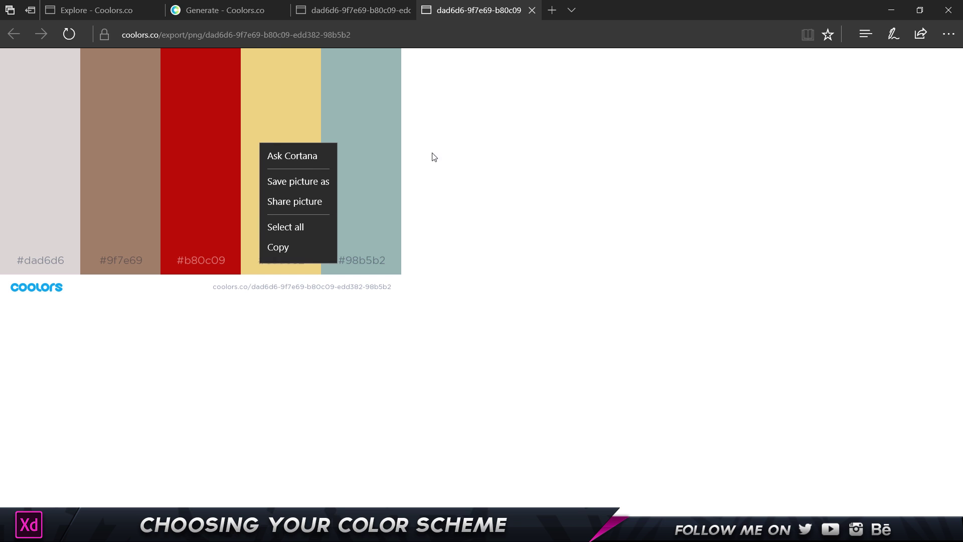
click(311, 184)
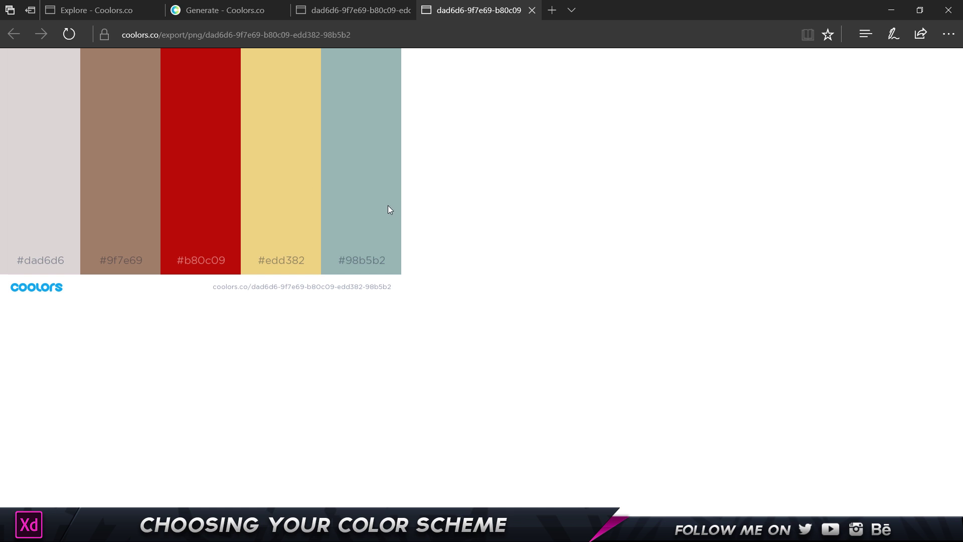
click(363, 4)
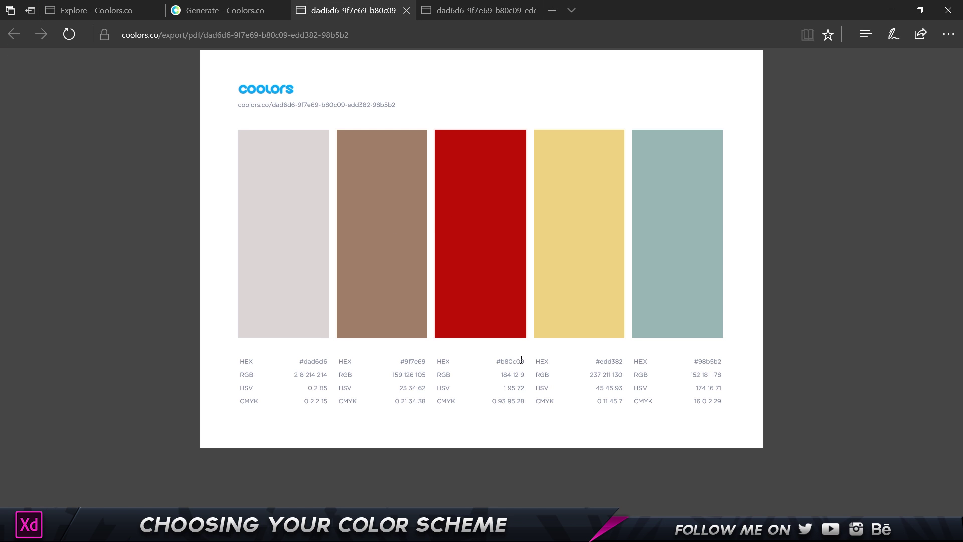
drag(521, 359, 577, 392)
click(567, 405)
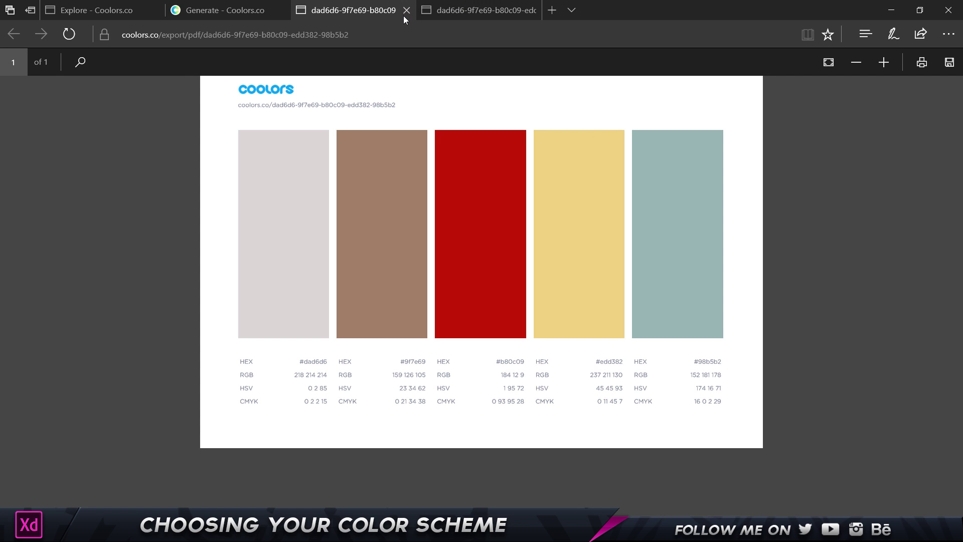
click(226, 10)
click(86, 9)
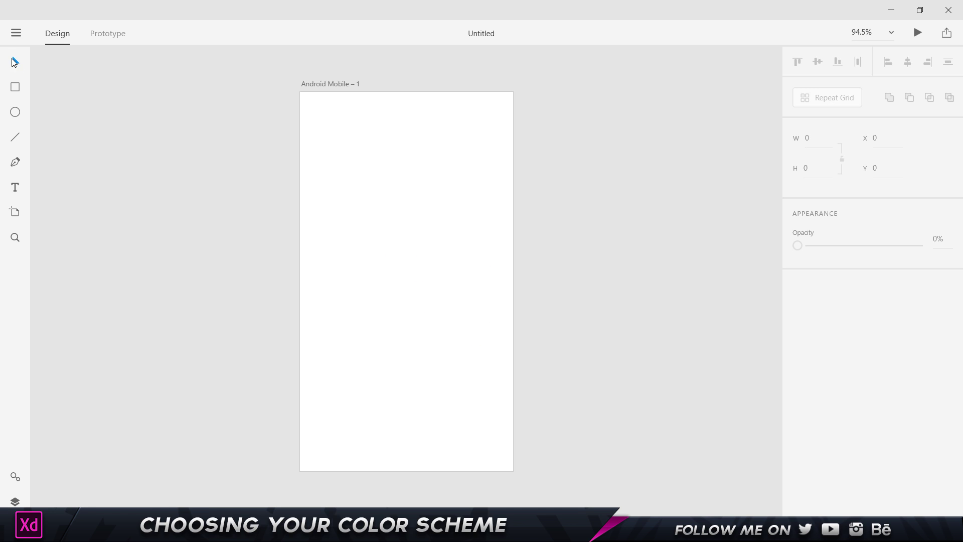
Import the Spock Radio 2 palette PNG into the XD document.
click(17, 33)
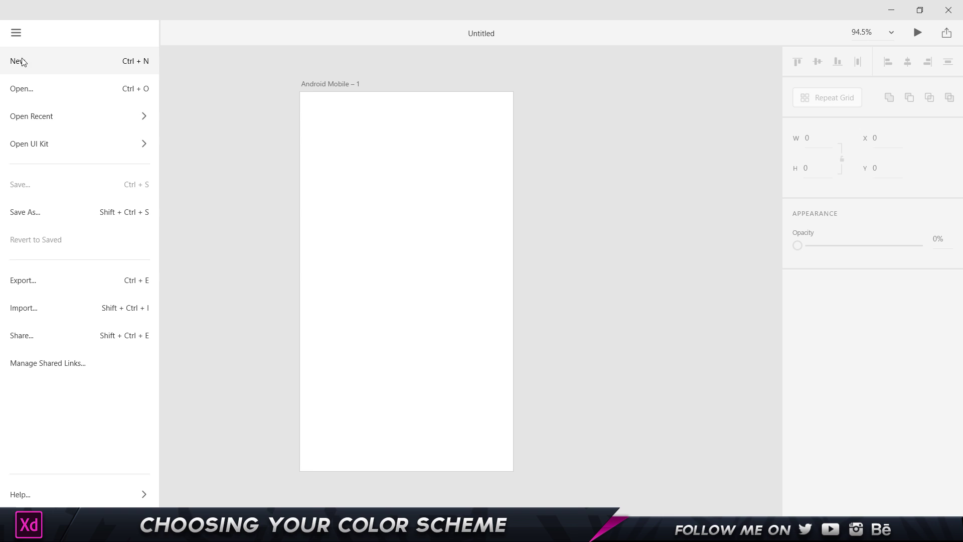
click(50, 312)
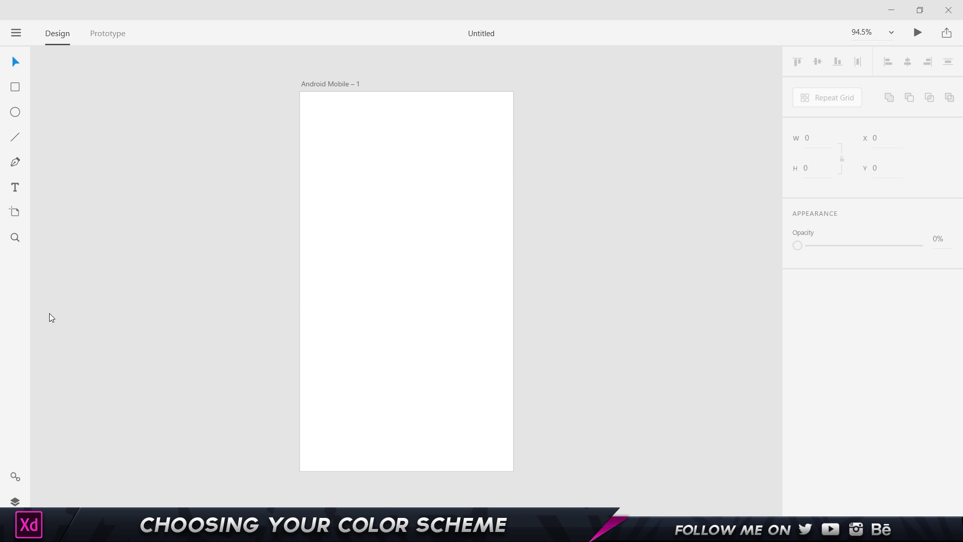
click(377, 281)
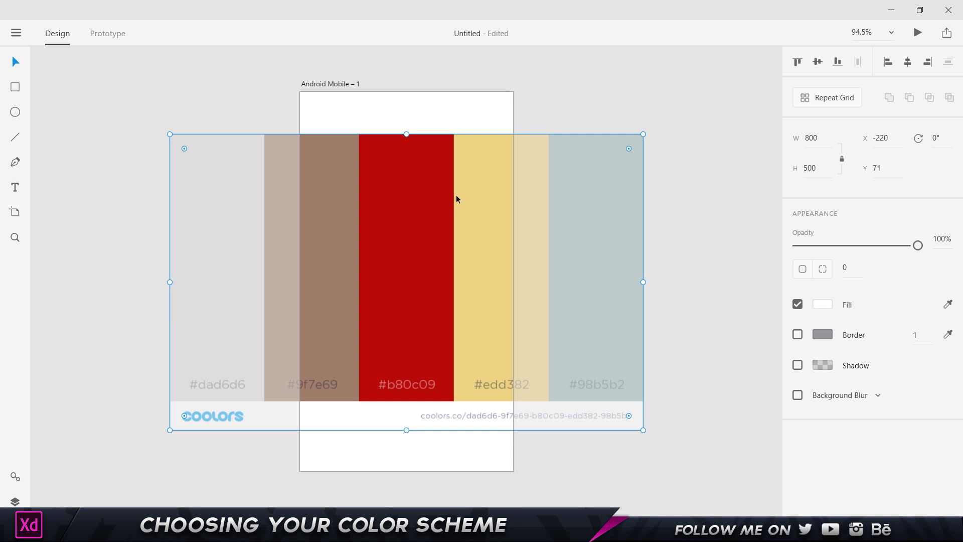
Shrink the palette image to 72 × 45 and place it left of Android Mobile – 1's top edge.
click(711, 354)
click(468, 275)
drag(444, 266, 233, 171)
scroll(261, 201, down, 3)
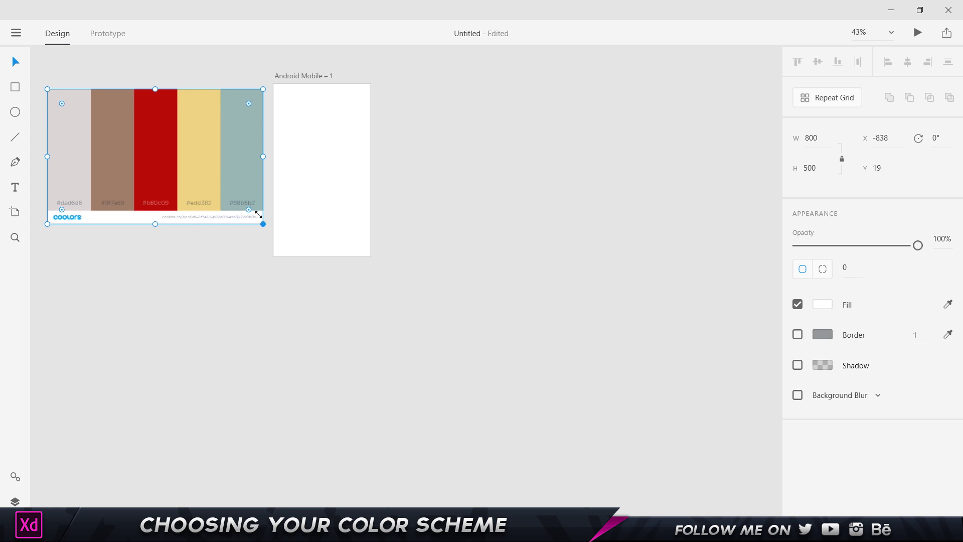
drag(258, 215, 295, 93)
scroll(294, 94, up, 5)
scroll(294, 96, down, 2)
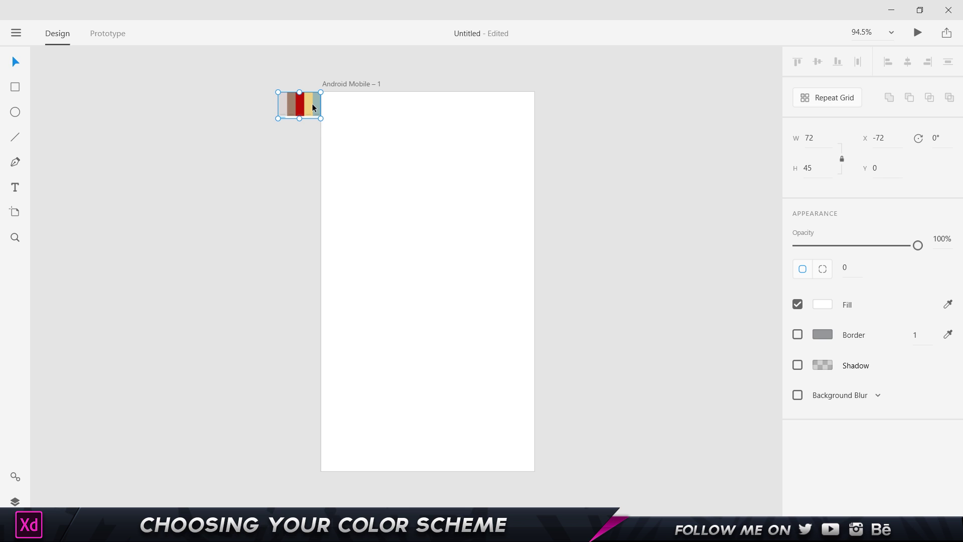
click(177, 124)
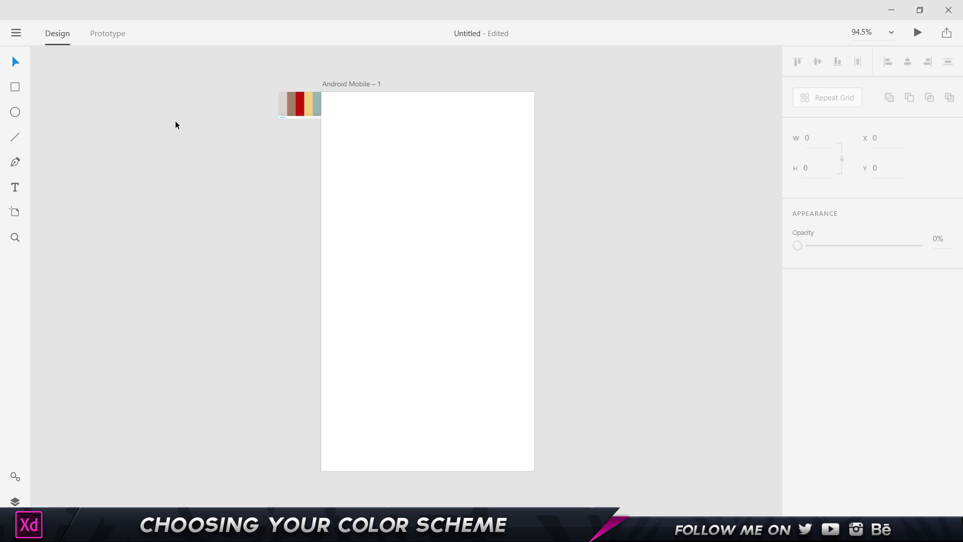